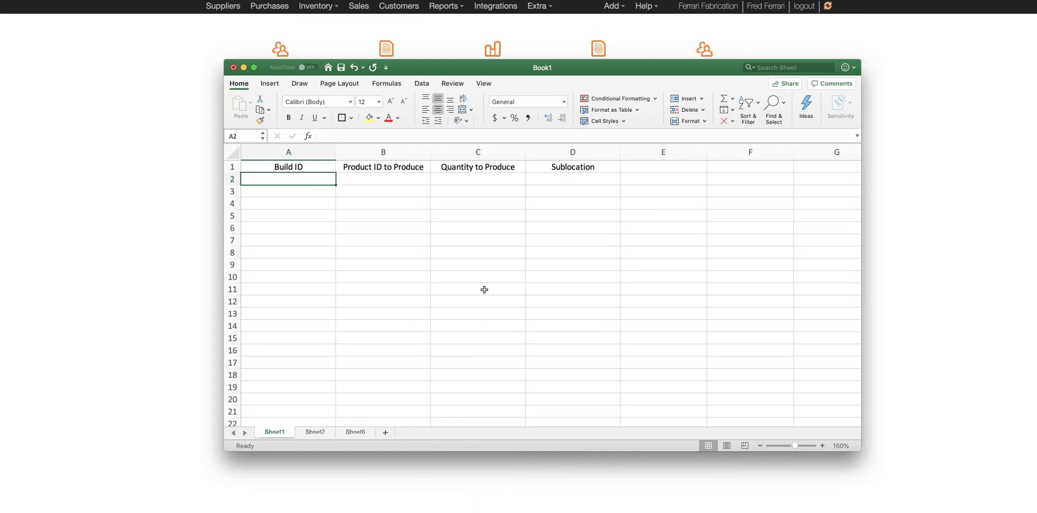
Enter build IDs 10, 11 and 12 in cells A2:A4 under the Build ID heading
key(Tab)
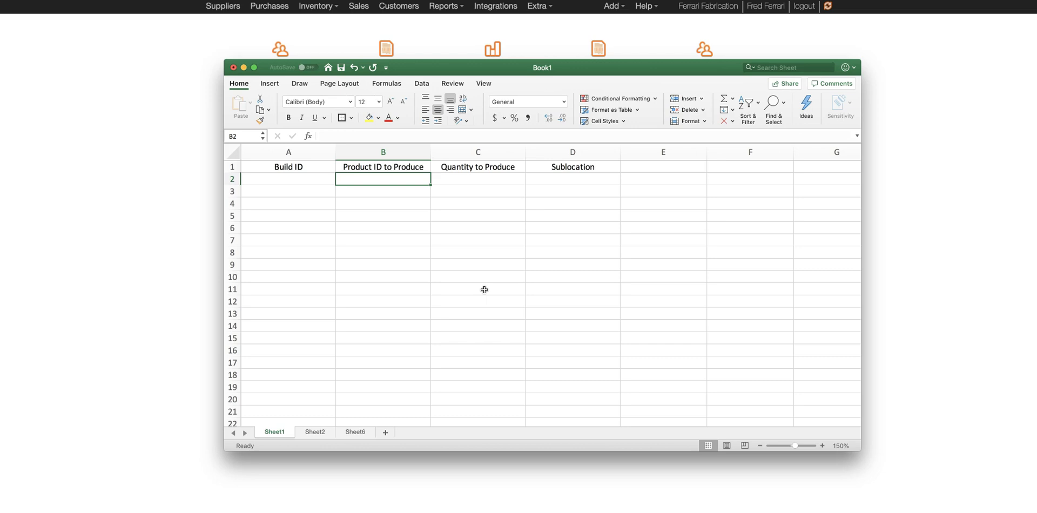
key(Tab)
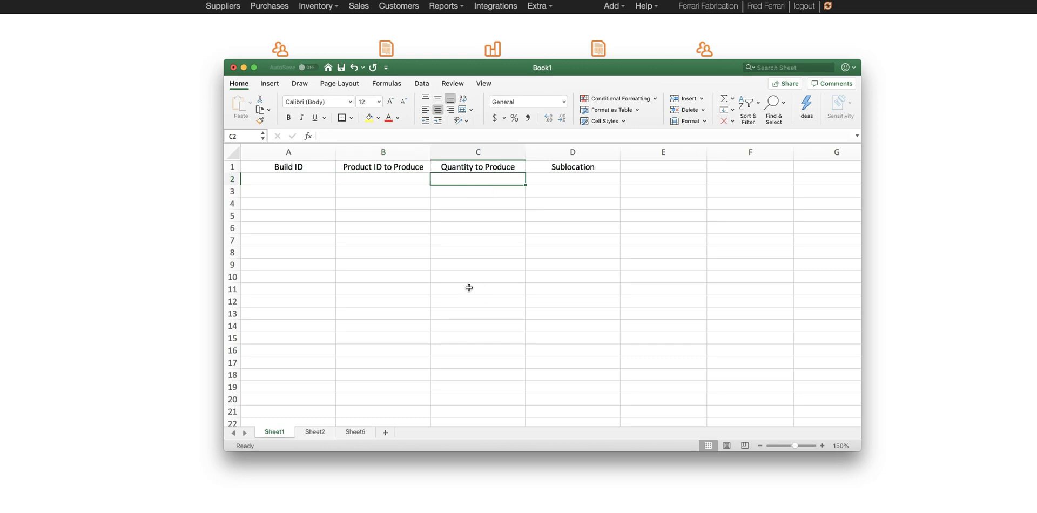
key(Tab)
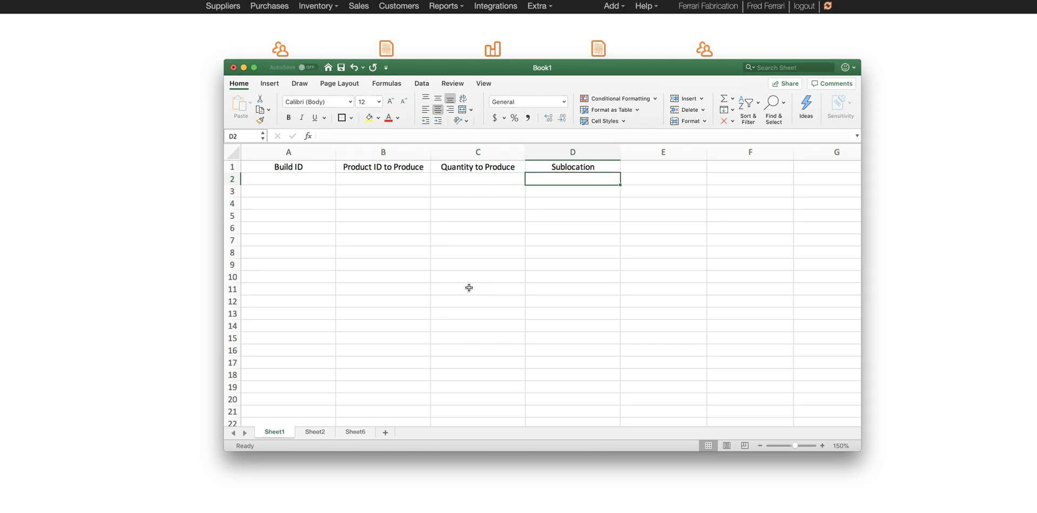
key(shift+Tab)
key(shift+Tab)
key(shift+Tab)
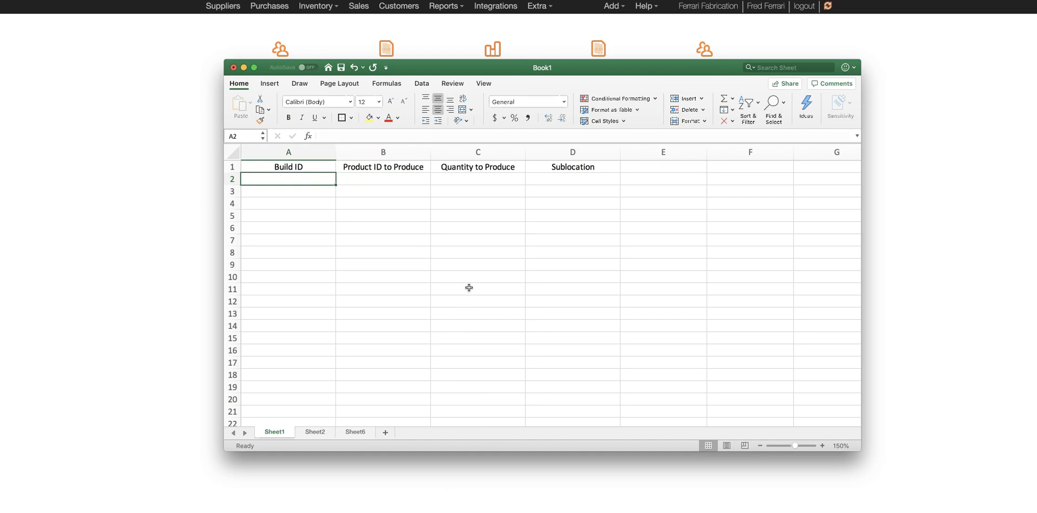
text(10)
key(Return)
text(11)
key(Return)
text(12)
key(Return)
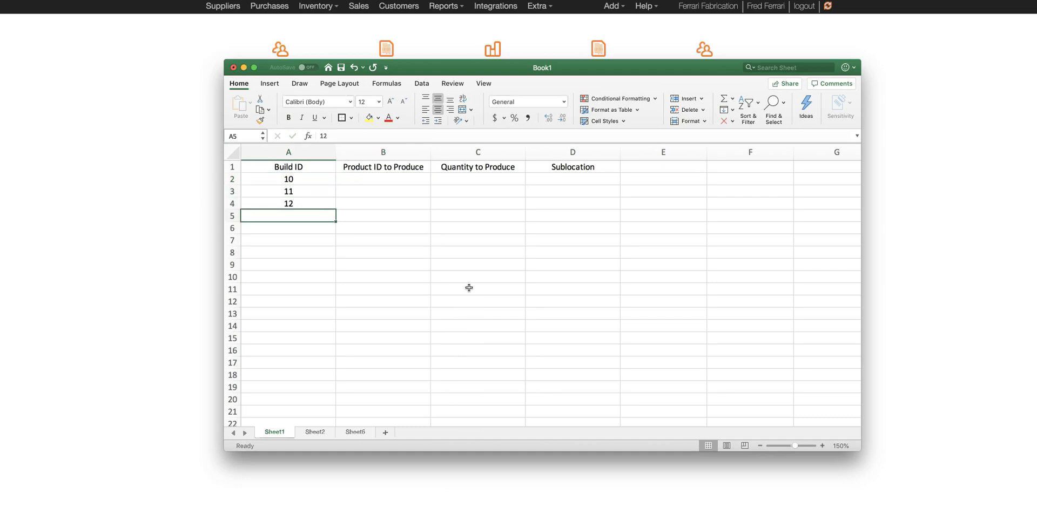
key(Up)
key(Up)
key(Up)
key(Tab)
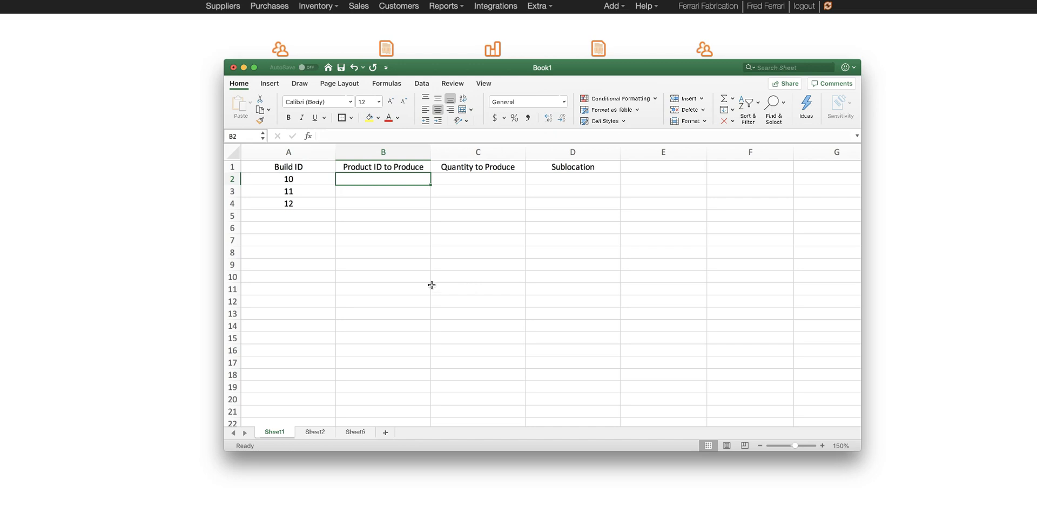
click(175, 226)
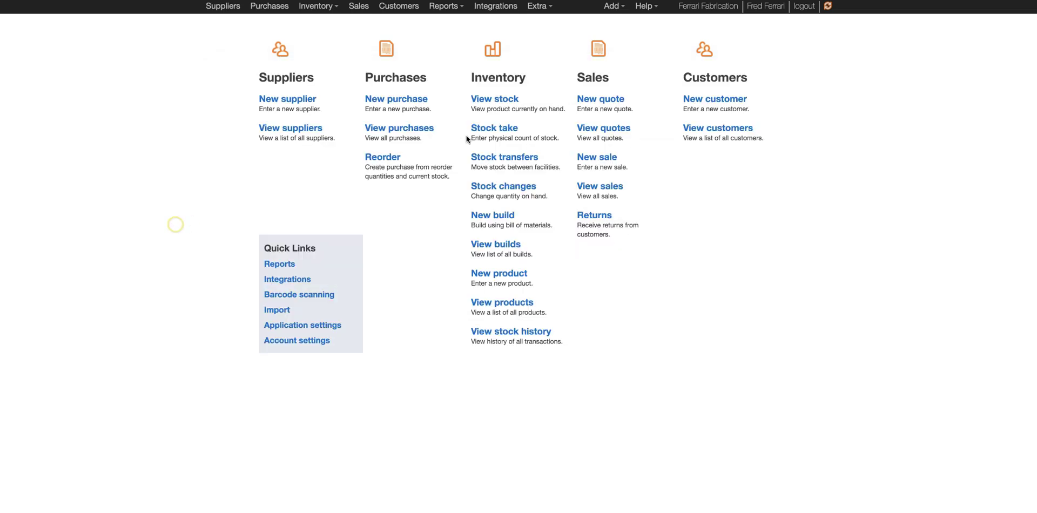
click(507, 100)
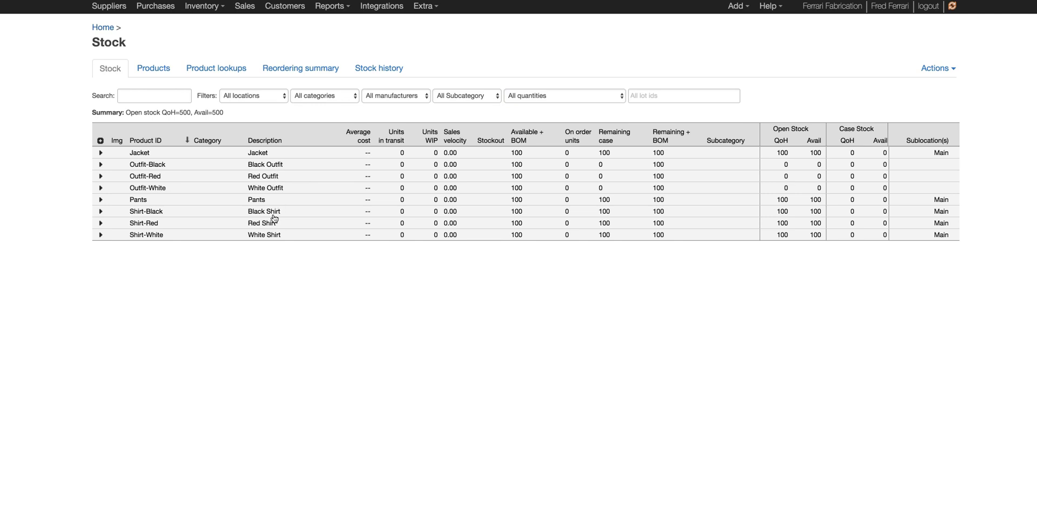
click(270, 165)
scroll(374, 216, down, 15)
scroll(374, 216, down, 6)
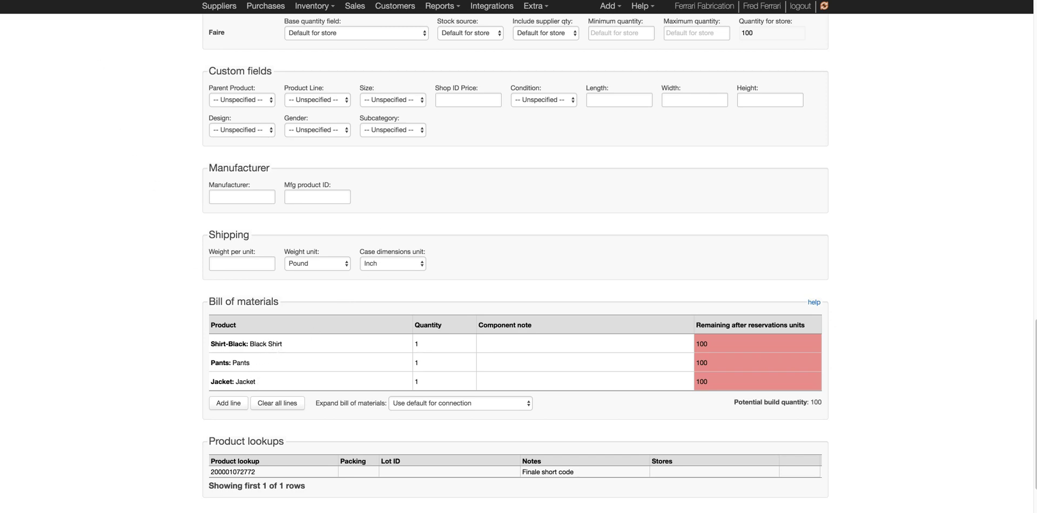
key(alt+Left)
click(106, 24)
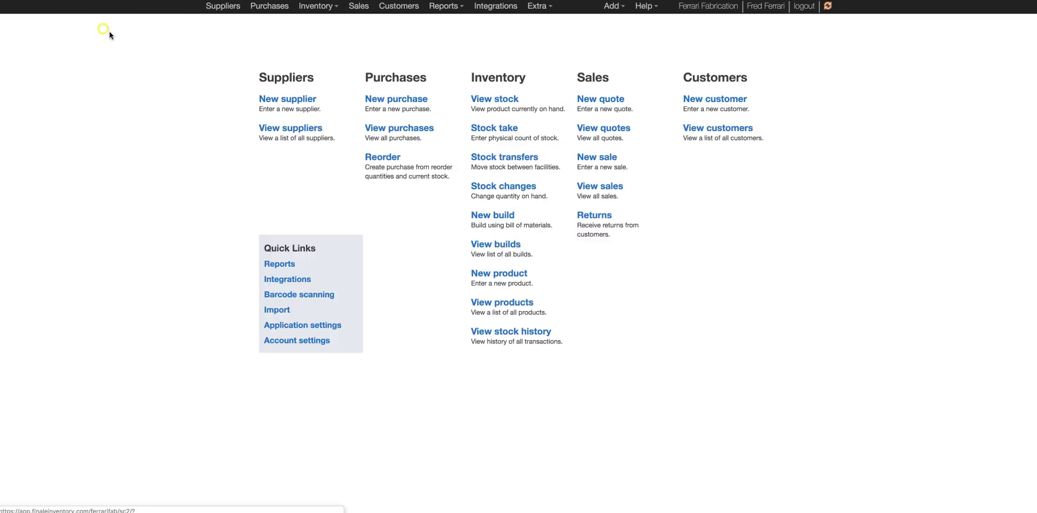
Enter products Outfit-White, Outfit-Black and Outfit-Red for builds 10, 11 and 12
click(474, 501)
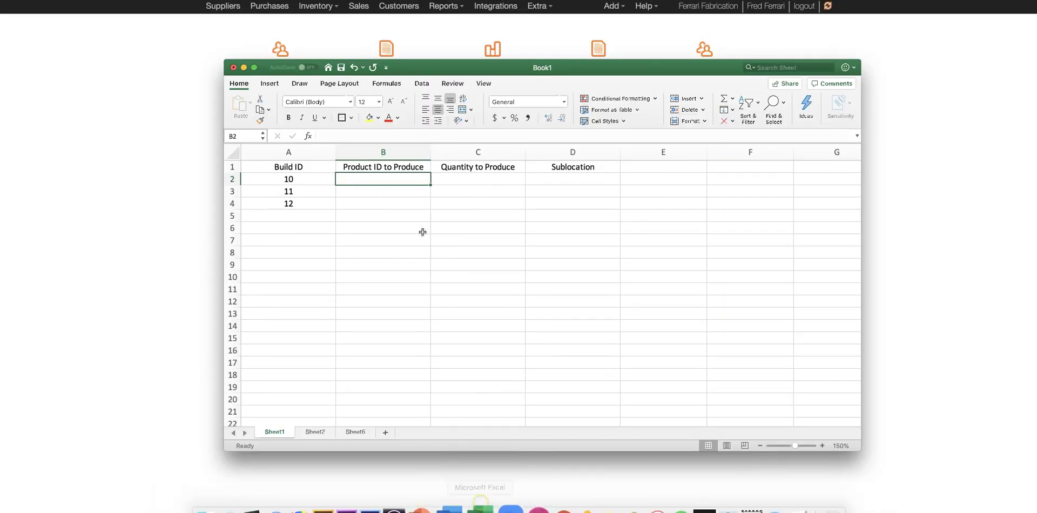
text(Outfi)
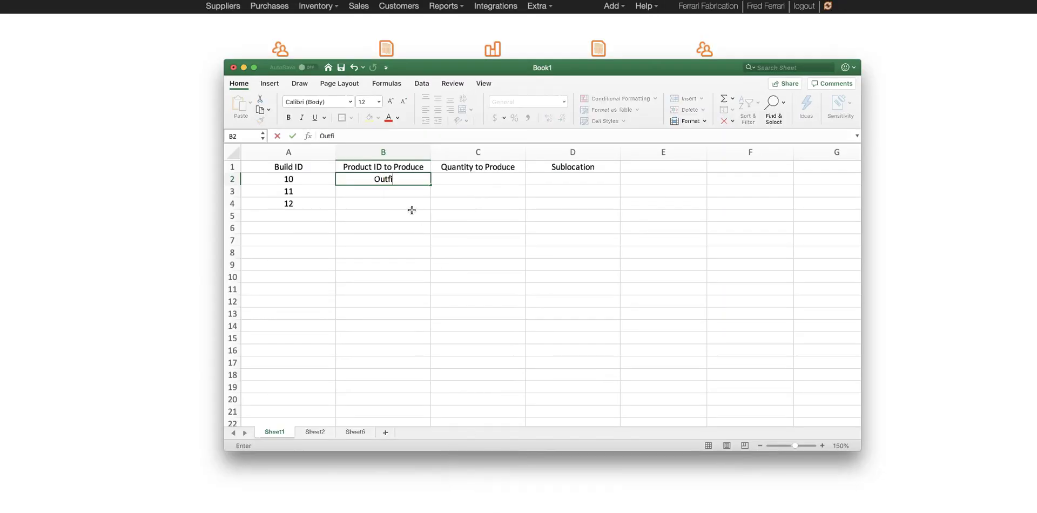
text(t-White)
key(Return)
text(Outfit-)
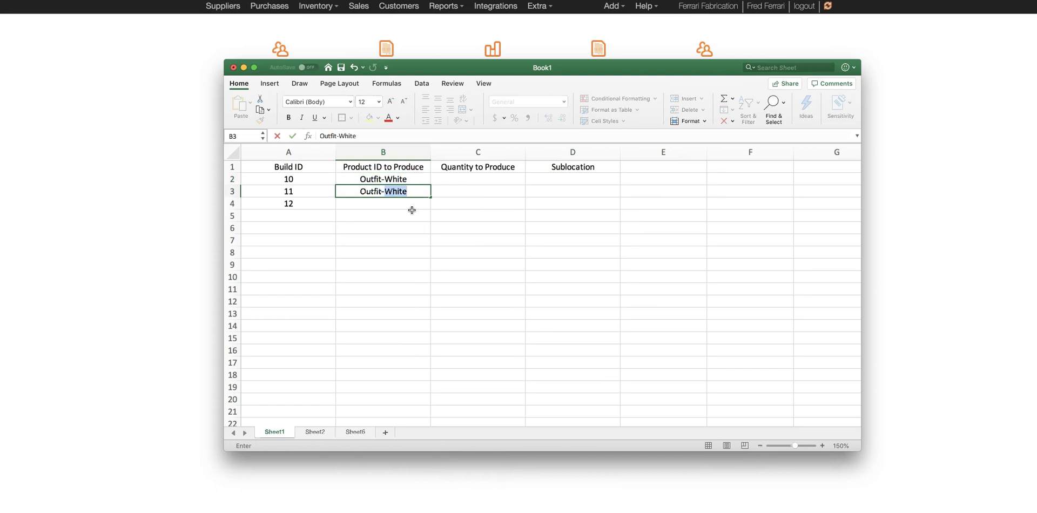
text(Black)
key(Return)
text(Outfit-Red)
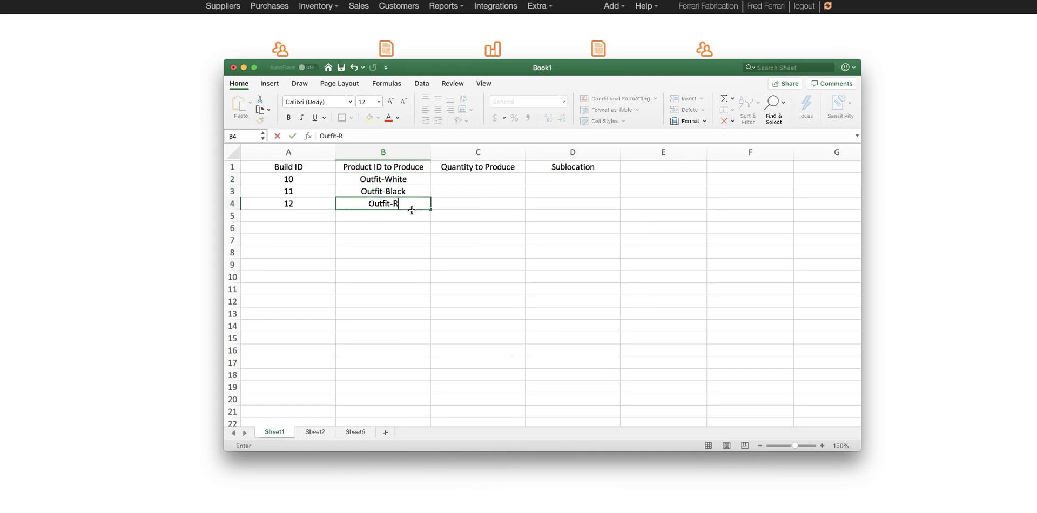
key(Return)
Enter quantities 50, 75 and 85 for the three builds
key(Up)
key(Up)
key(Up)
key(Right)
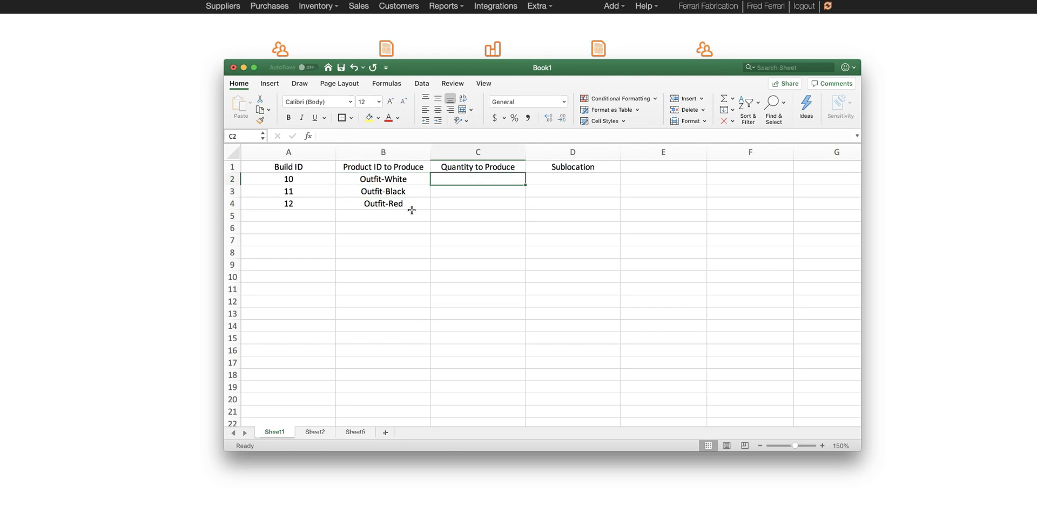
text(50)
key(Return)
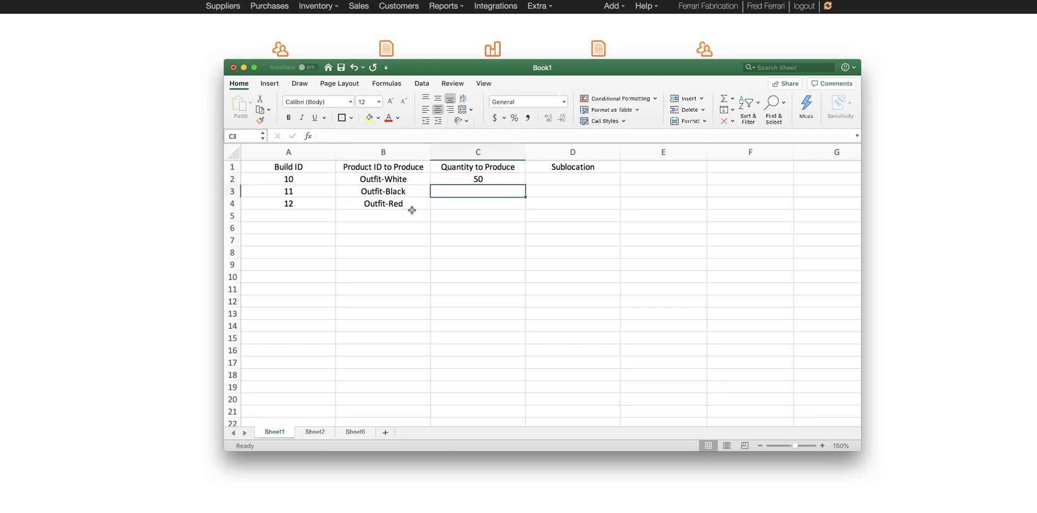
text(75)
key(Return)
text(85)
key(Return)
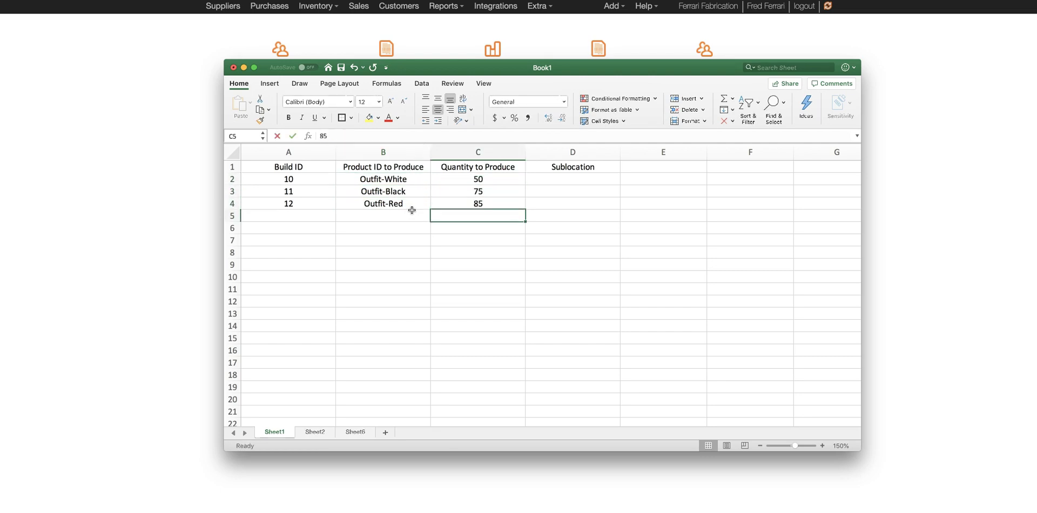
Set sublocation Main for all three builds and select the whole table A1:D4
key(Up)
key(Up)
key(Up)
key(Right)
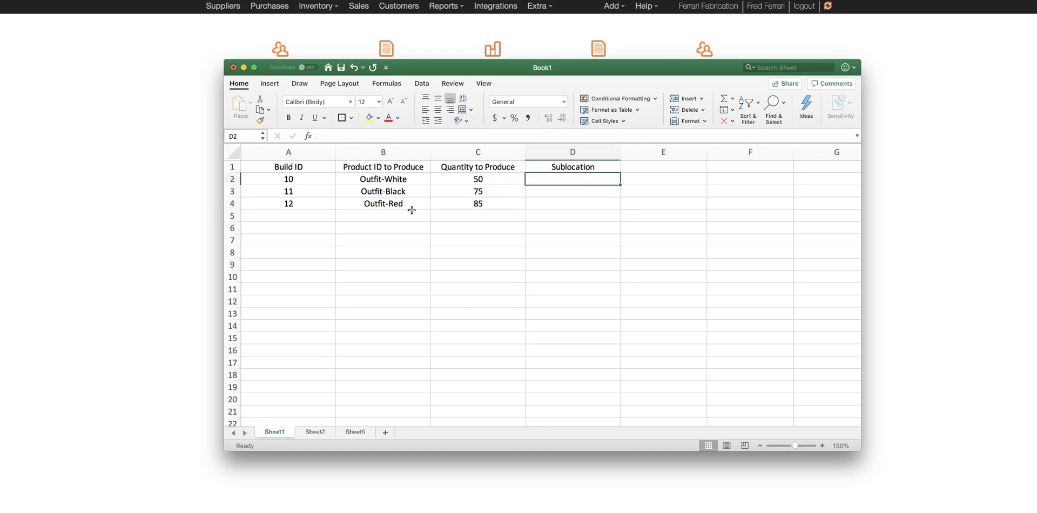
text(Main)
key(Return)
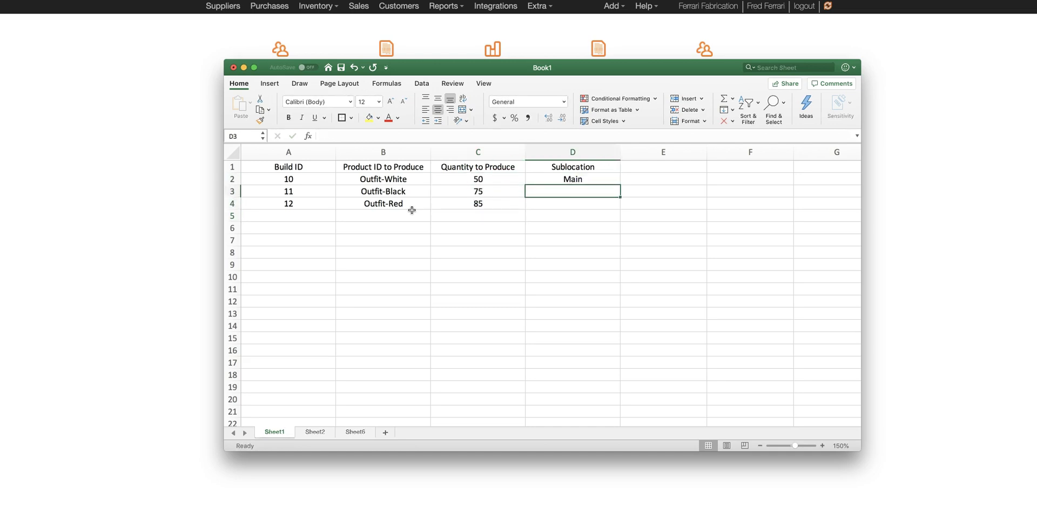
key(Up)
key(super+c)
key(Down)
key(shift+Down)
key(super+v)
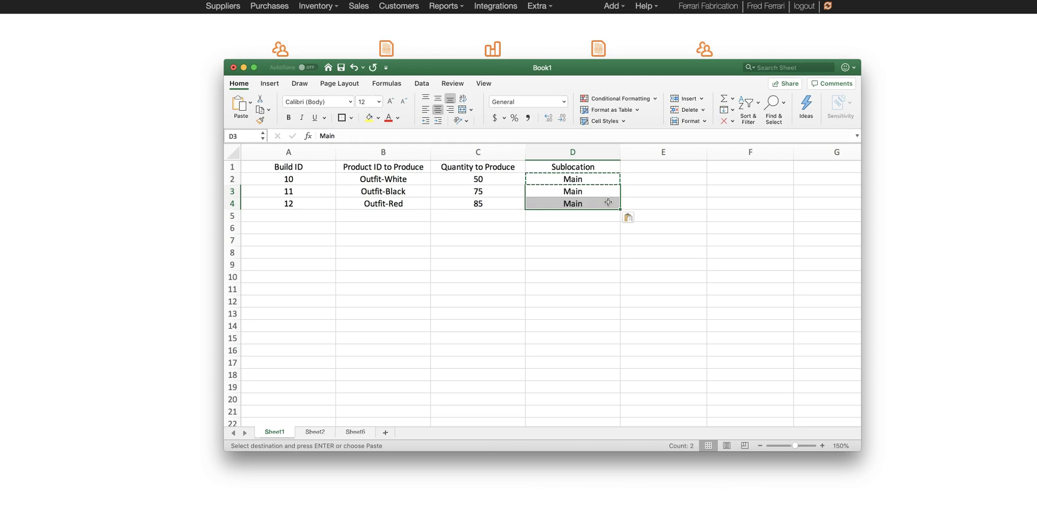
drag(610, 205, 225, 115)
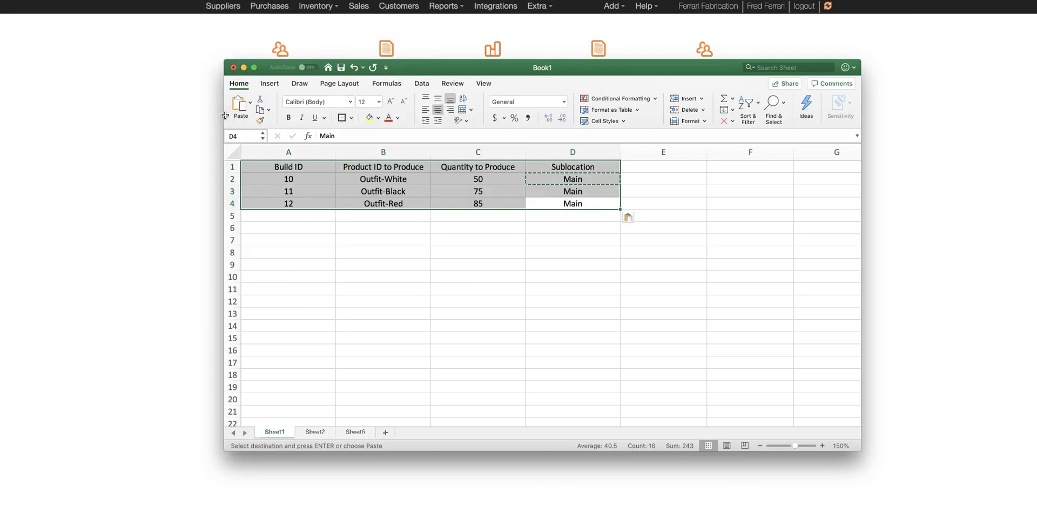
click(179, 248)
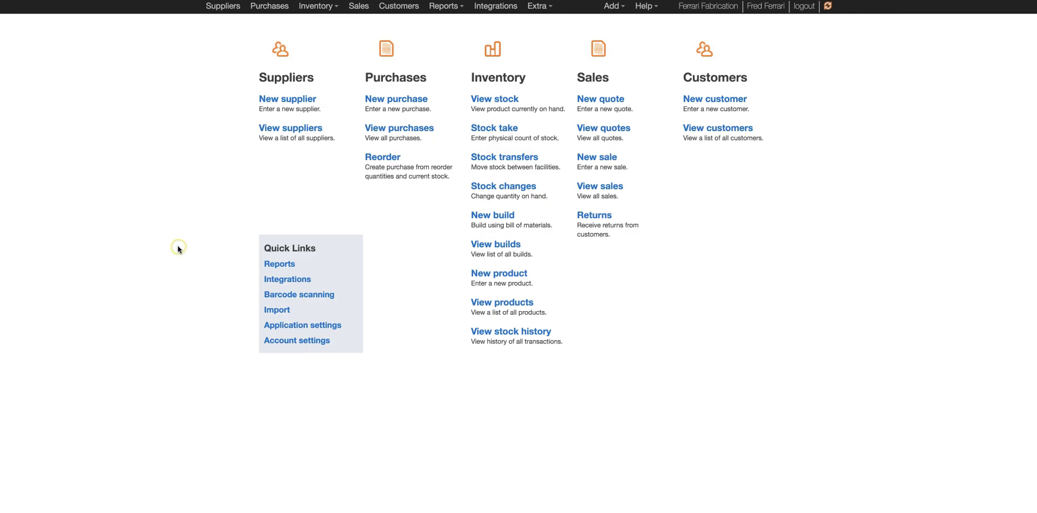
Paste the build table into Import builds and run the import, creating builds 10, 11 and 12
click(502, 247)
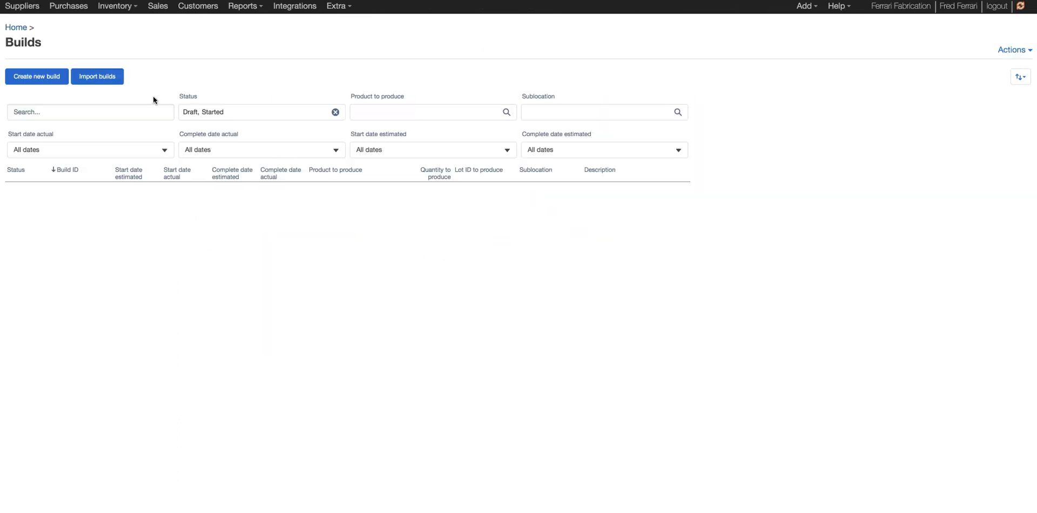
click(102, 76)
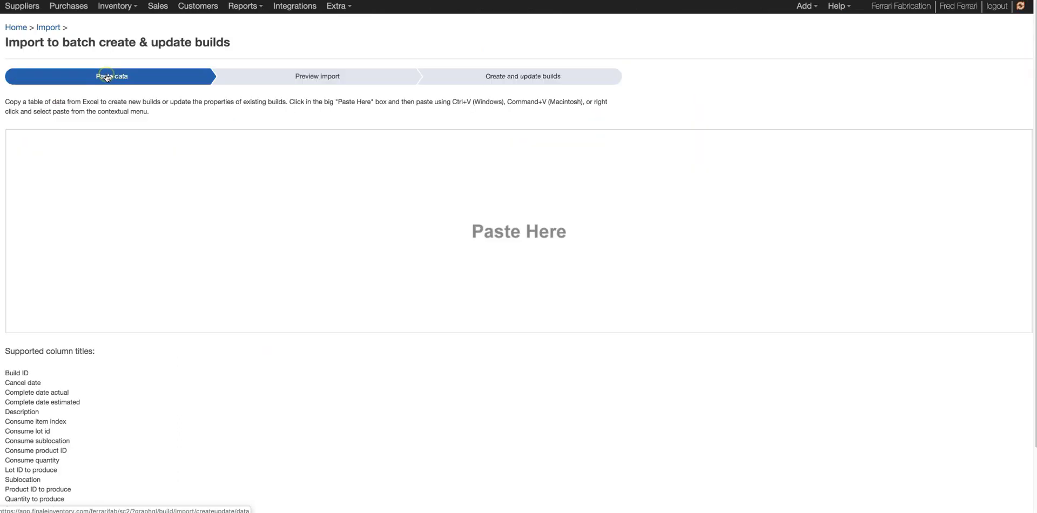
click(502, 237)
key(super+v)
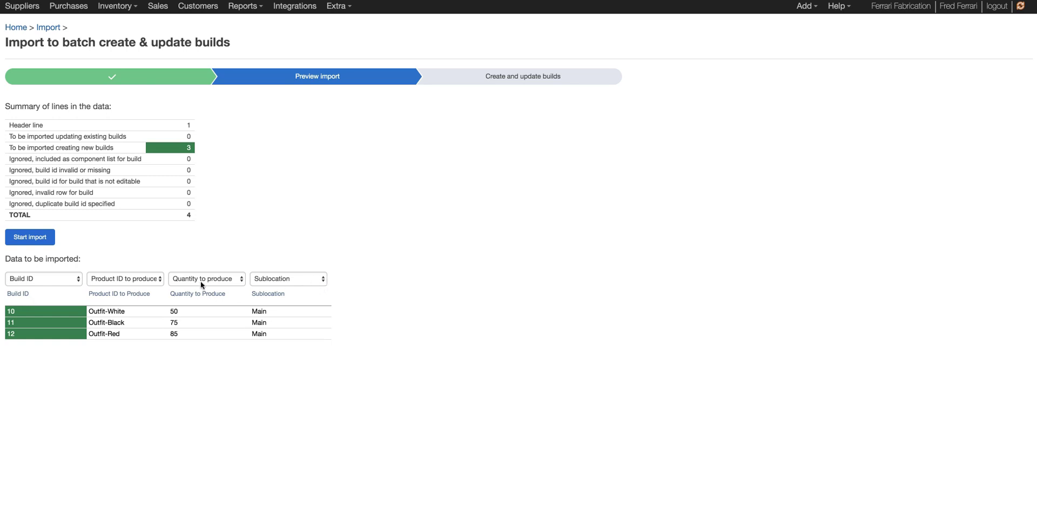
click(31, 241)
click(647, 357)
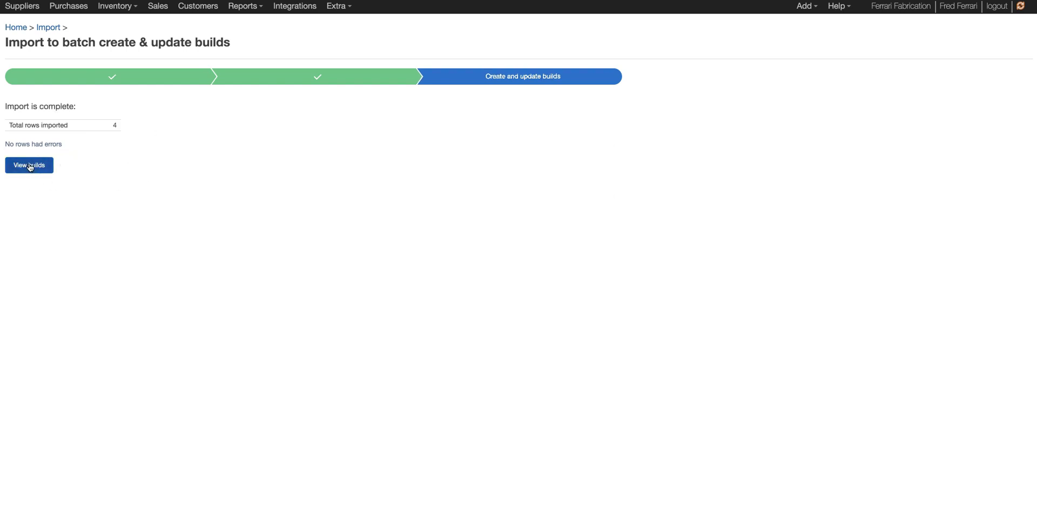
Open draft build 10 from the Builds list to review 50 Outfit-White and its consumed components
click(30, 166)
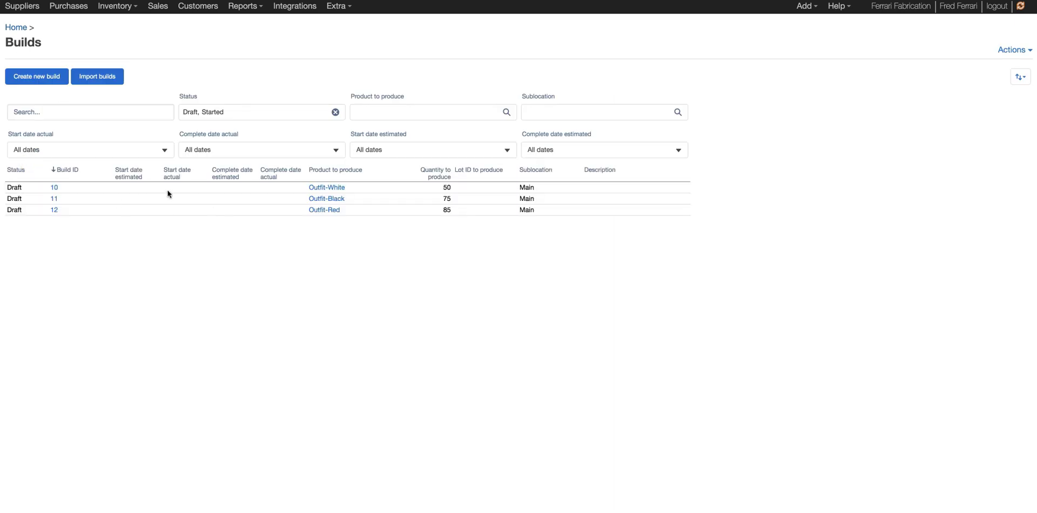
click(54, 188)
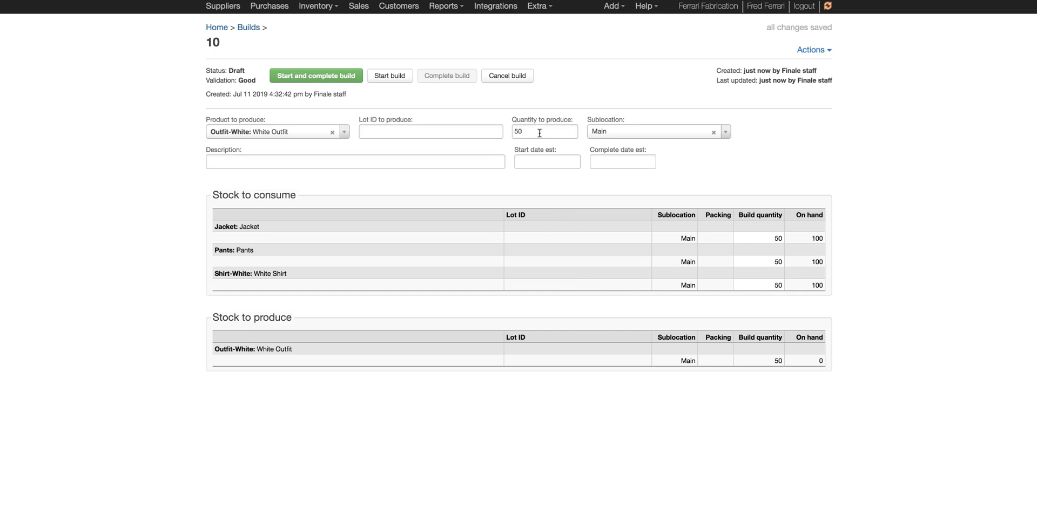
click(683, 360)
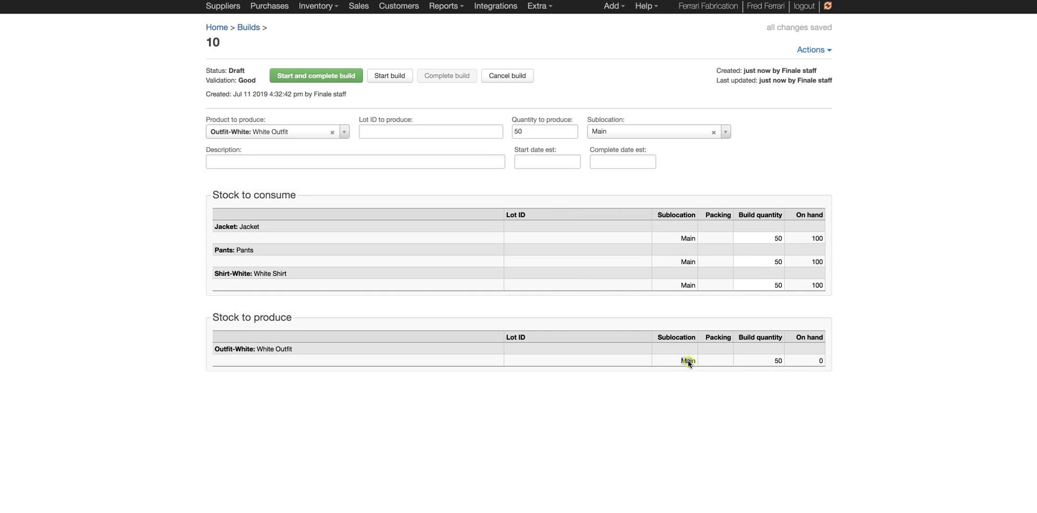
click(698, 405)
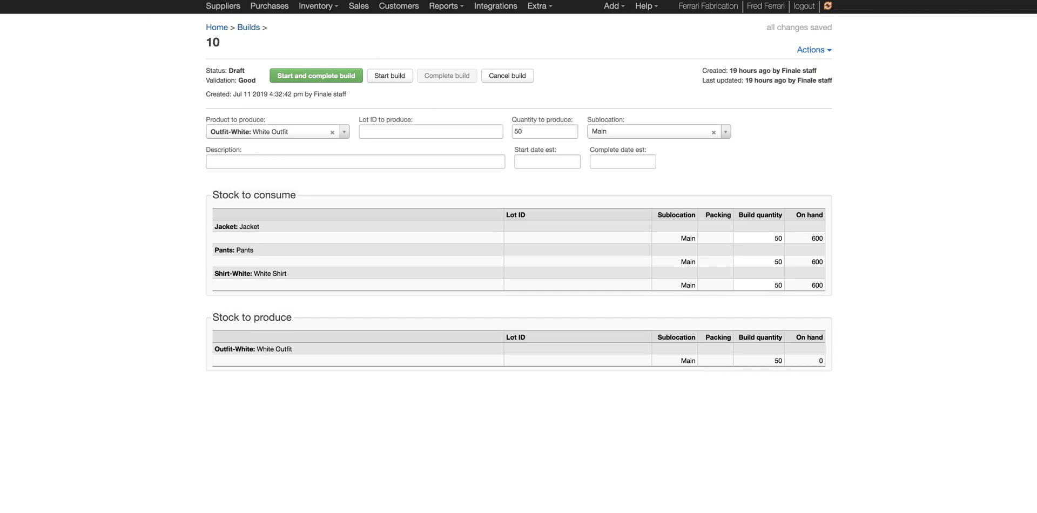
Use build 10's Actions menu, then dismiss it, leaving the build as a draft
click(818, 49)
click(813, 61)
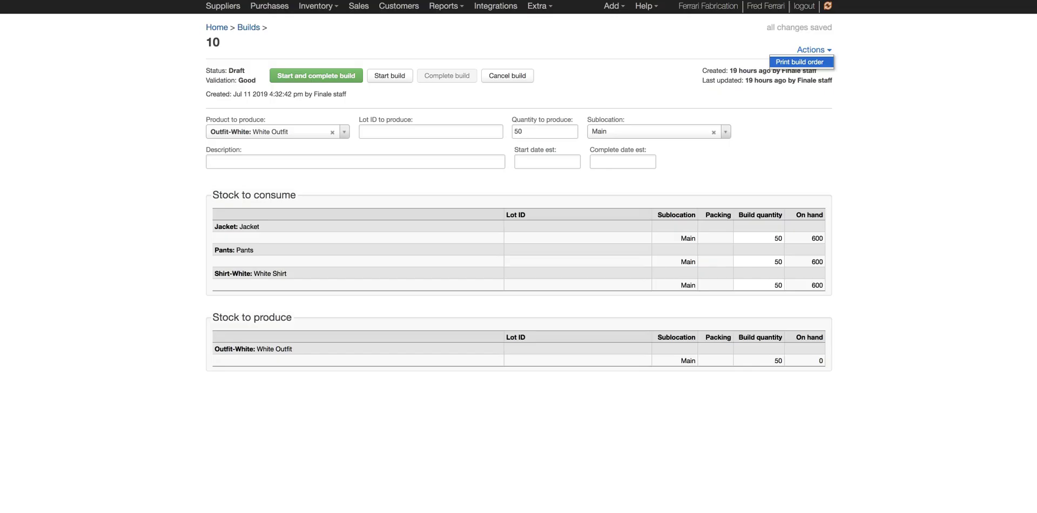
click(572, 72)
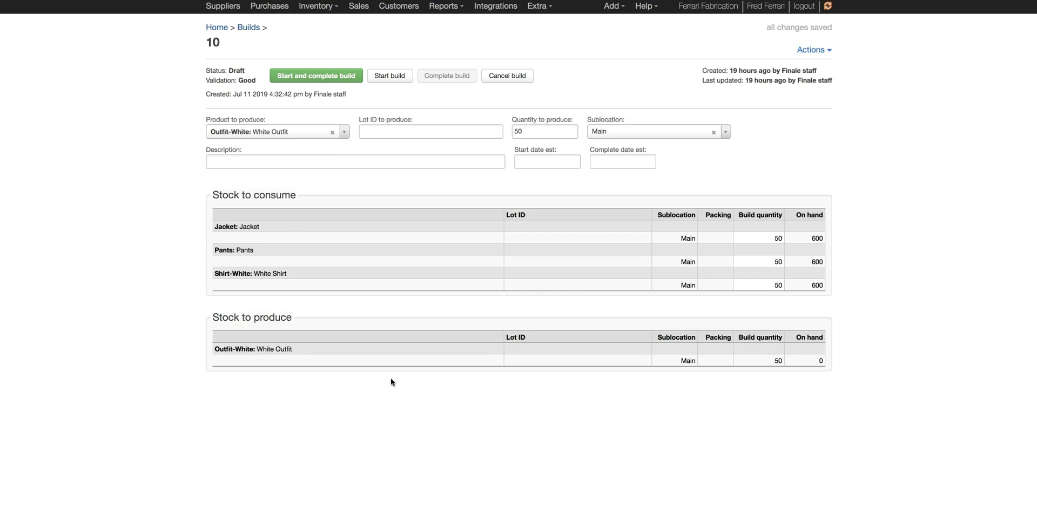
Add a Status heading in E1 and mark builds 10, 11 and 12 Completed
click(439, 492)
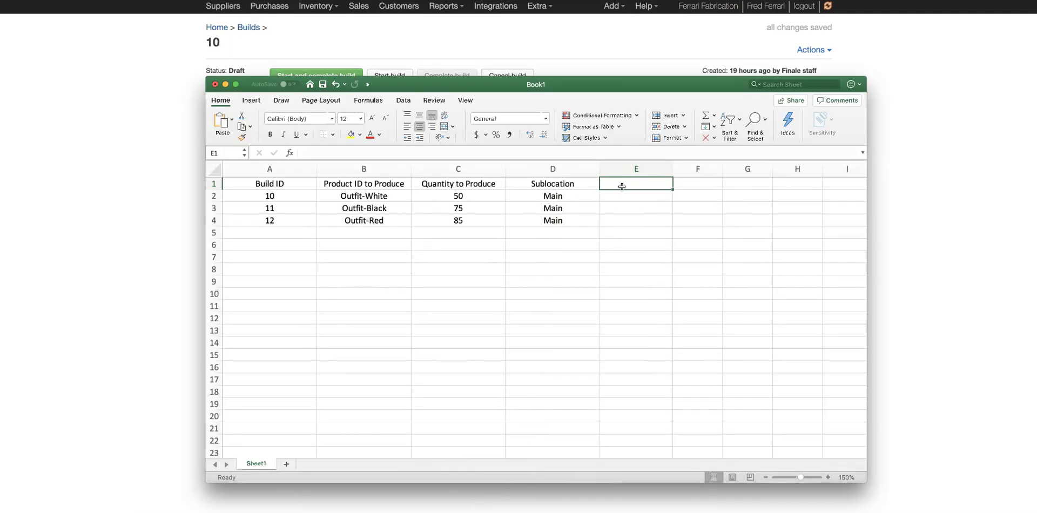
text(Status)
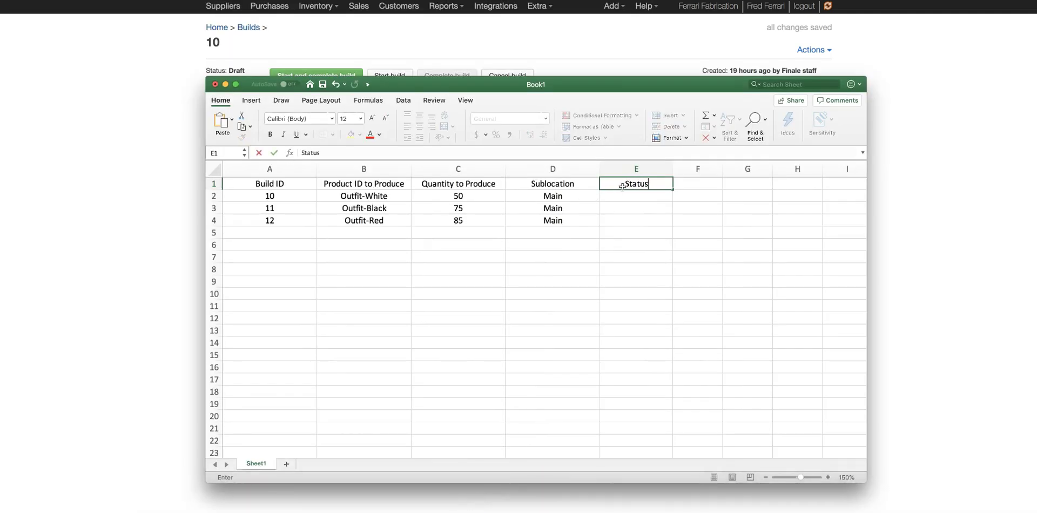
key(Return)
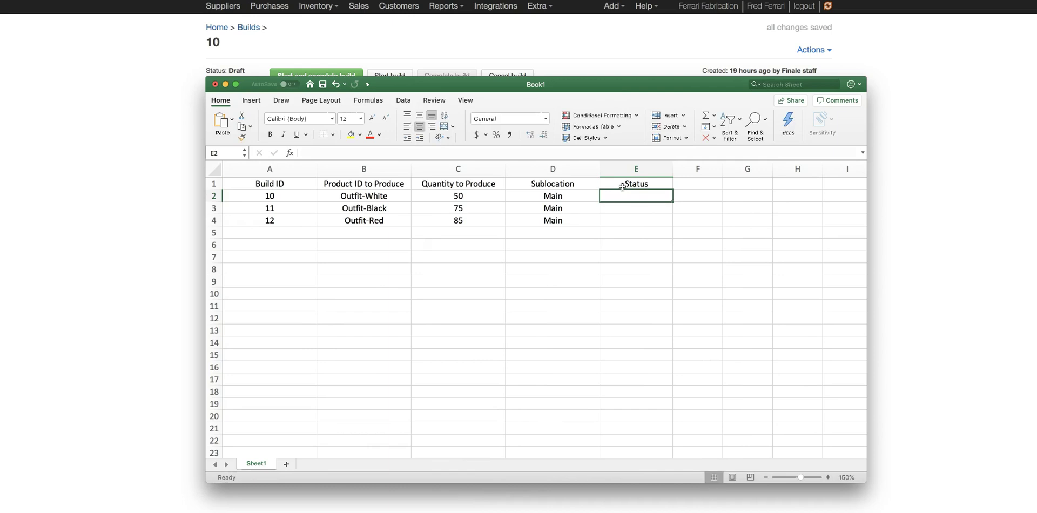
text(Completed)
key(Return)
text(Completed)
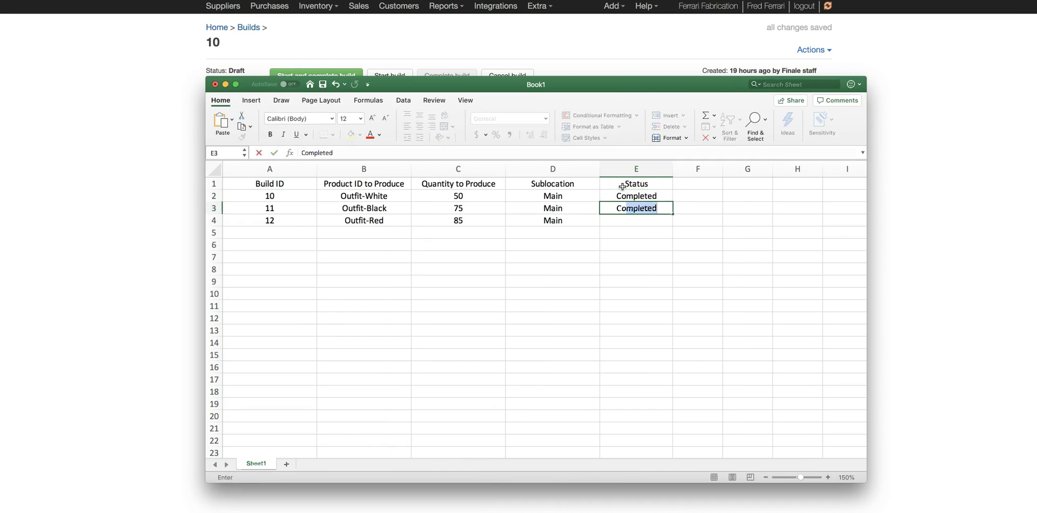
key(Return)
text(Completed)
key(Return)
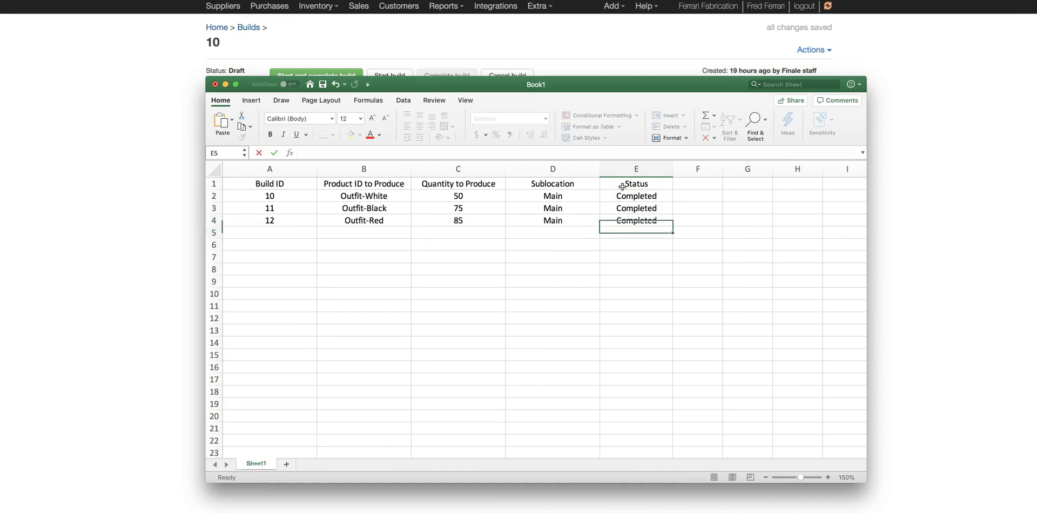
Copy the updated table A1:E4 and return to the browser
click(654, 220)
drag(654, 221, 259, 183)
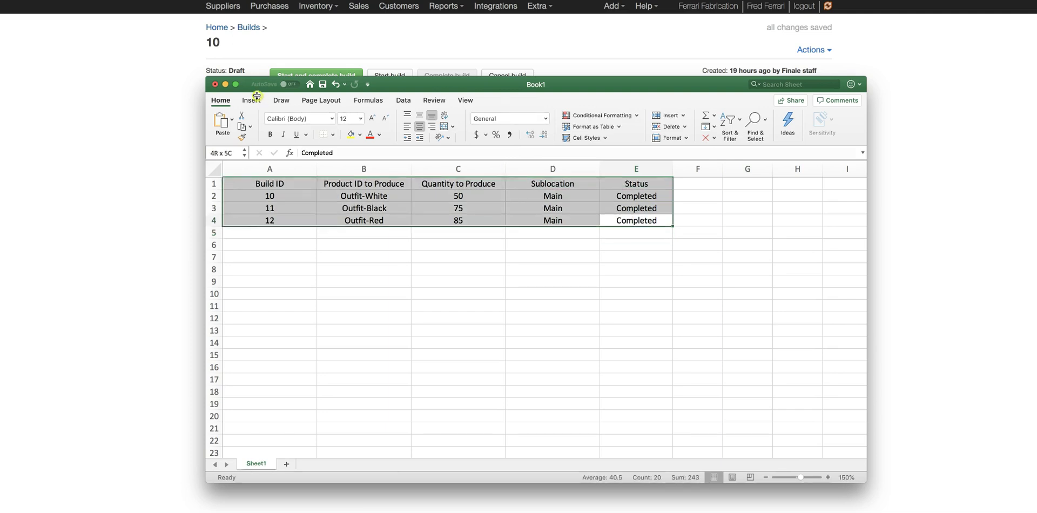
key(super+c)
click(134, 201)
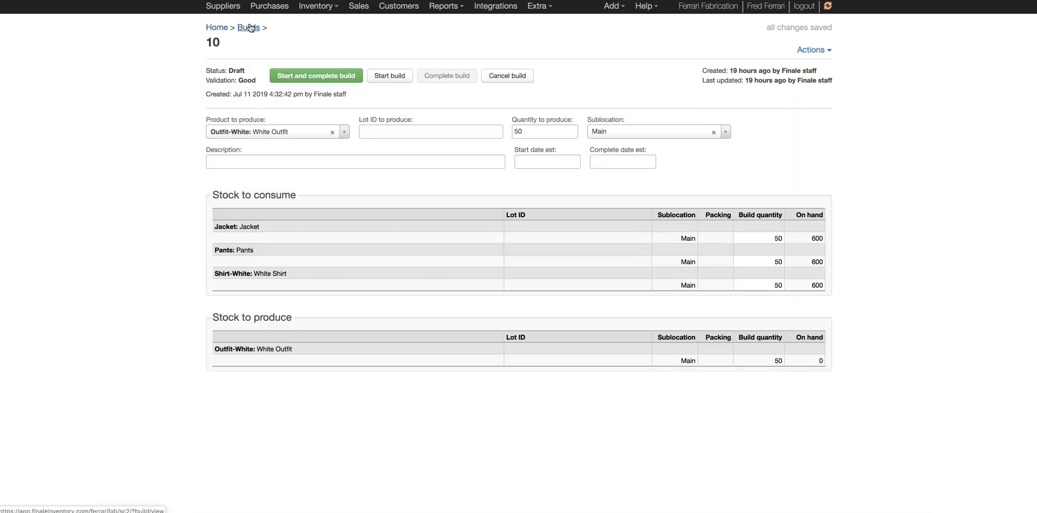
Paste the table with the Status column into Import builds and run the update import
click(248, 28)
click(102, 77)
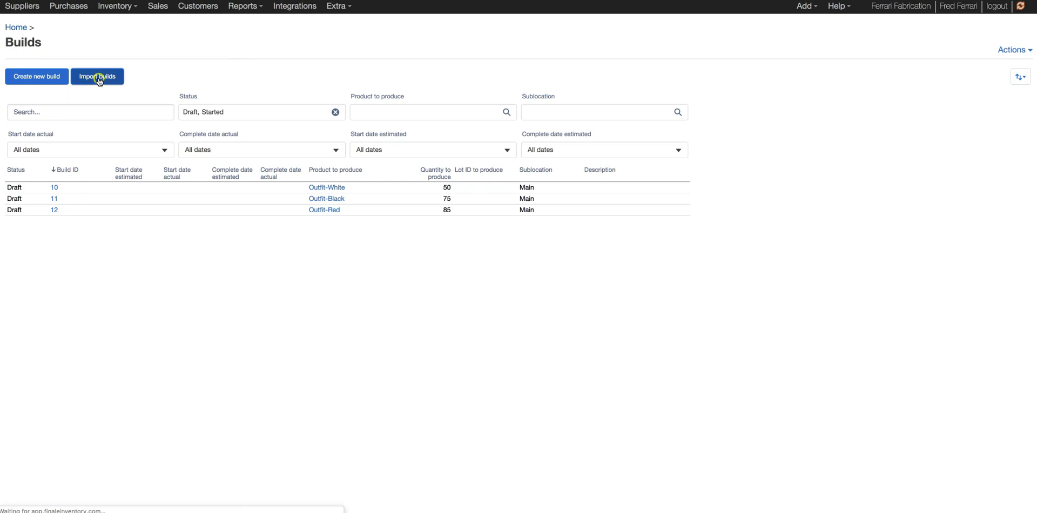
click(434, 211)
key(super+v)
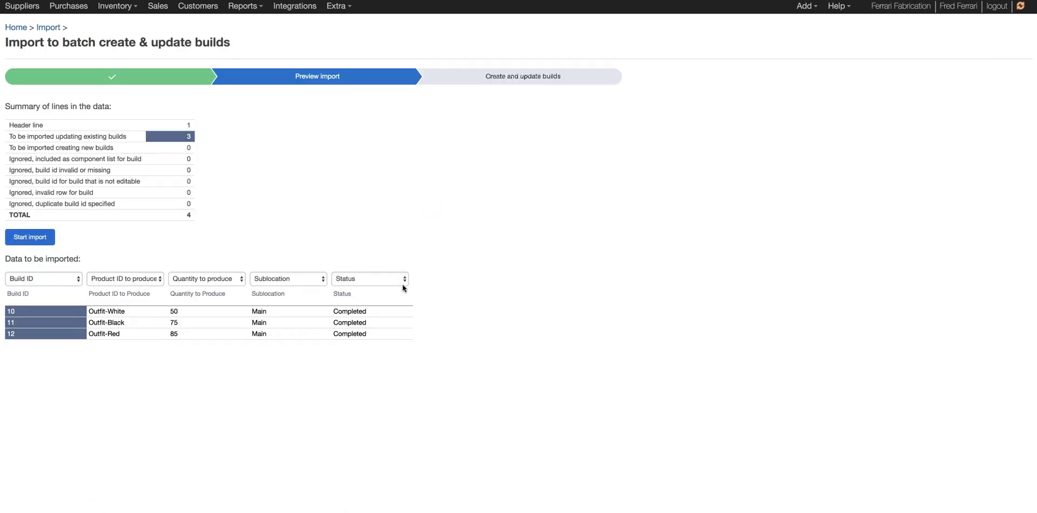
click(33, 239)
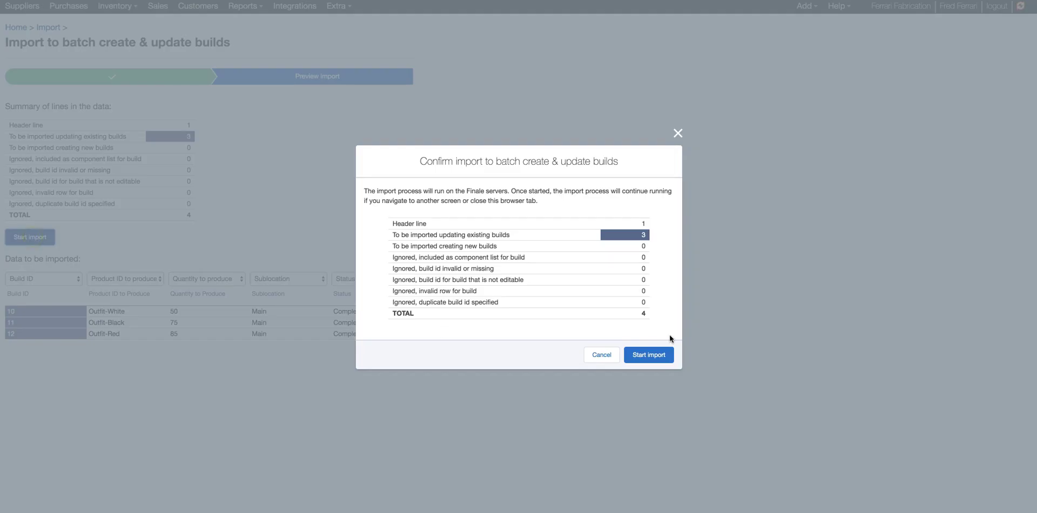
click(660, 355)
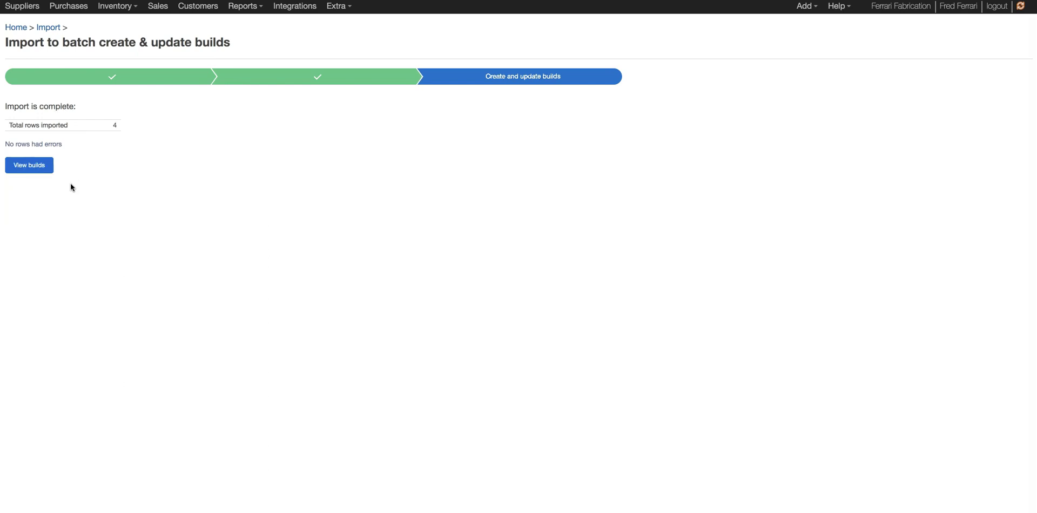
Confirm builds 10–12 show Completed and check stock: 50 Outfit-White, 75 Outfit-Black, 85 Outfit-Red
click(32, 166)
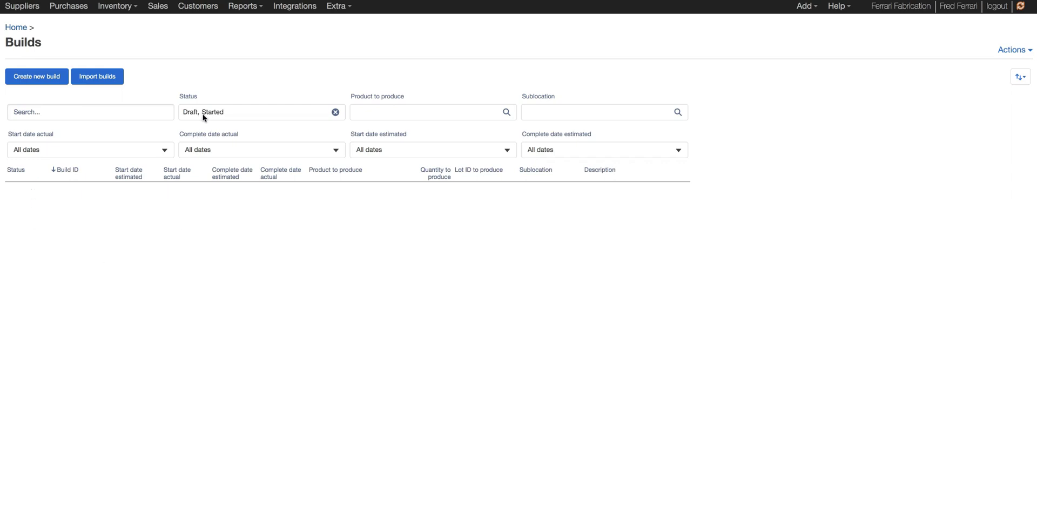
click(336, 112)
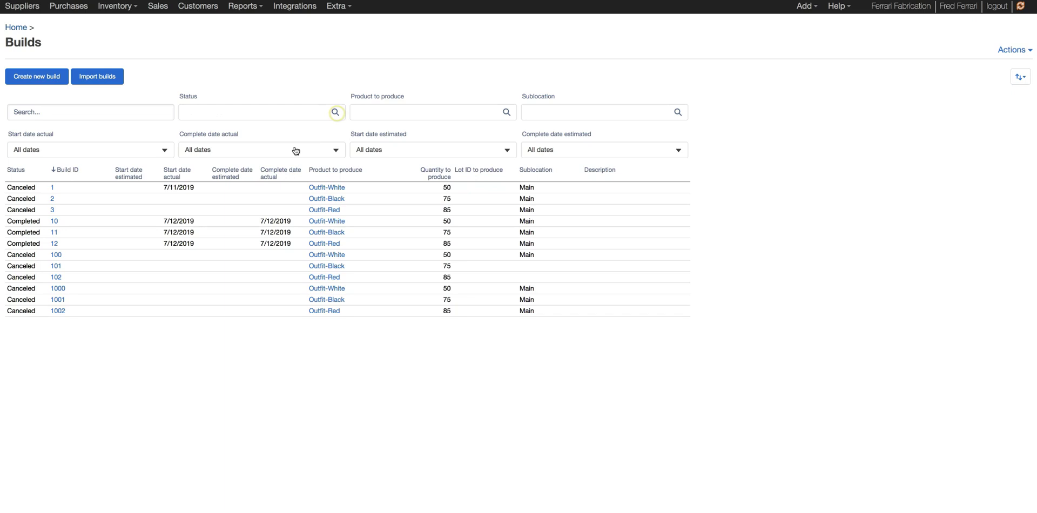
click(55, 221)
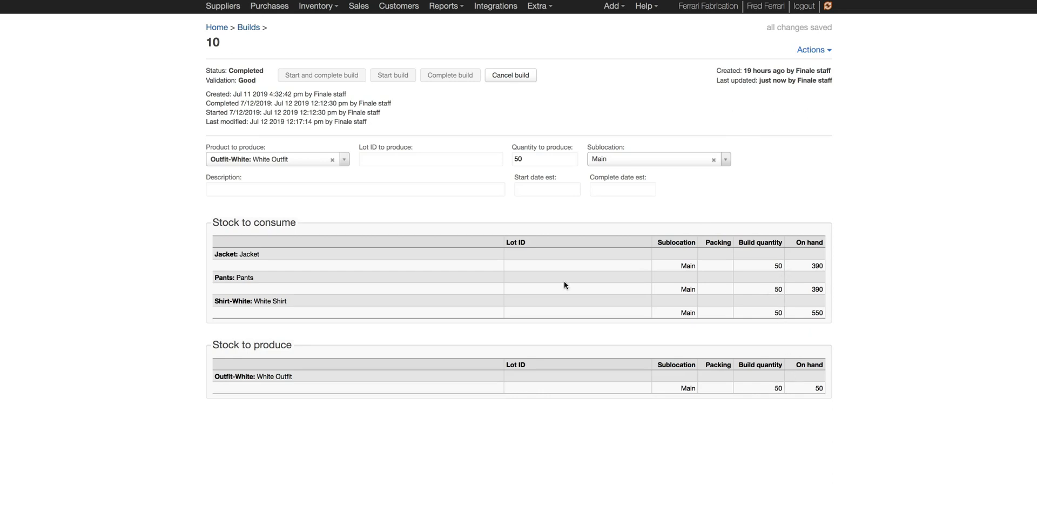
click(315, 7)
click(311, 22)
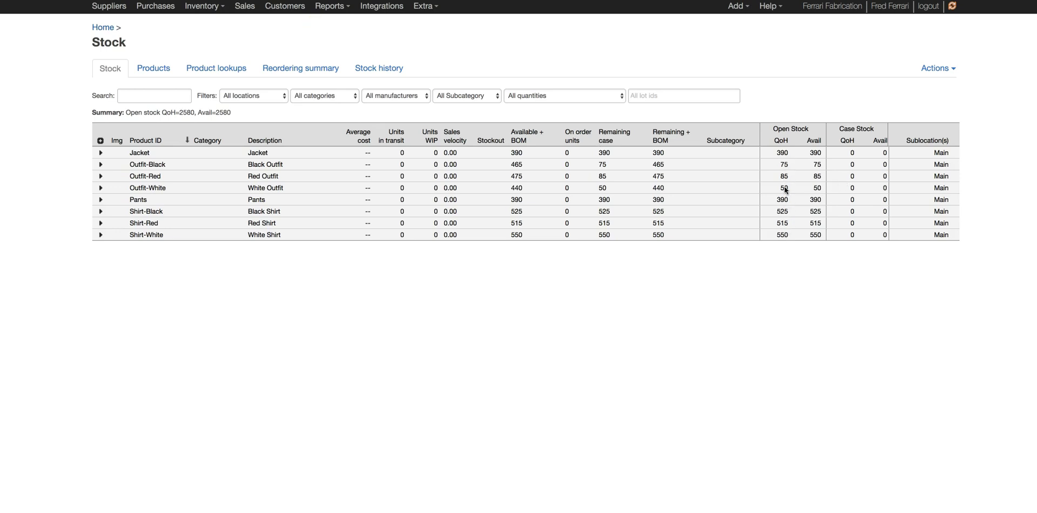
click(102, 27)
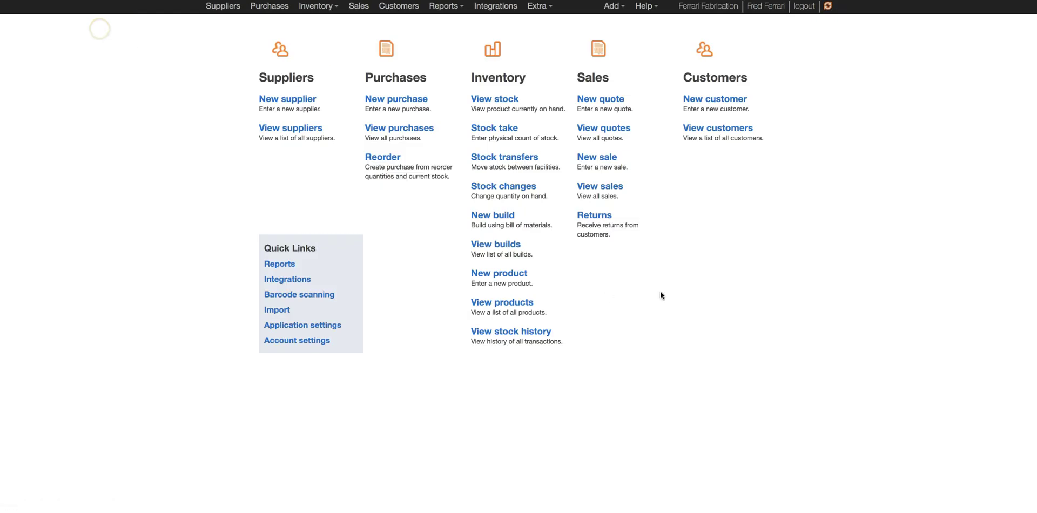